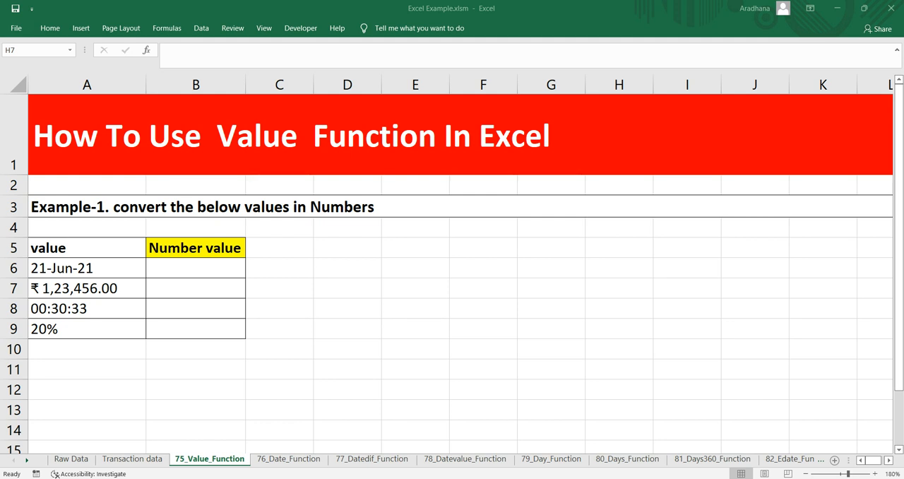
Examine the date, currency, time and percentage entries in the value column A6:A9 and the Example-1 instruction
{"action": "left_click", "coordinate": [87, 288]}
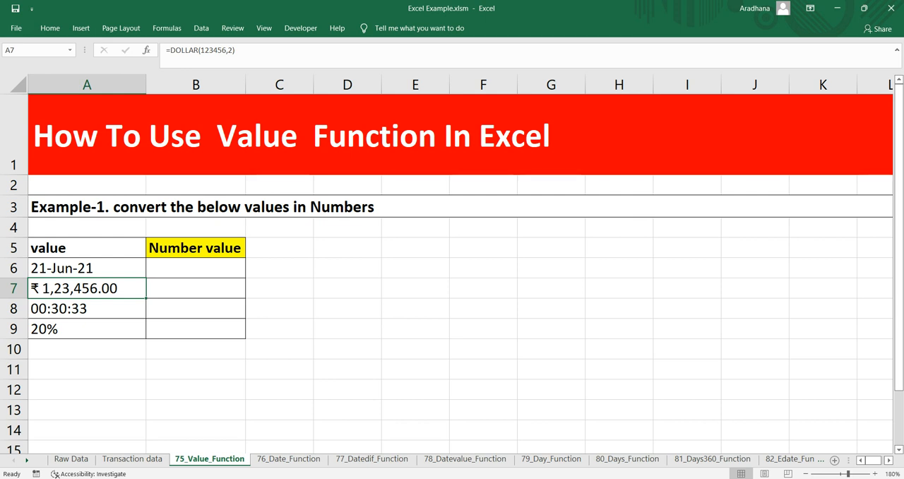
{"action": "left_click", "coordinate": [87, 329]}
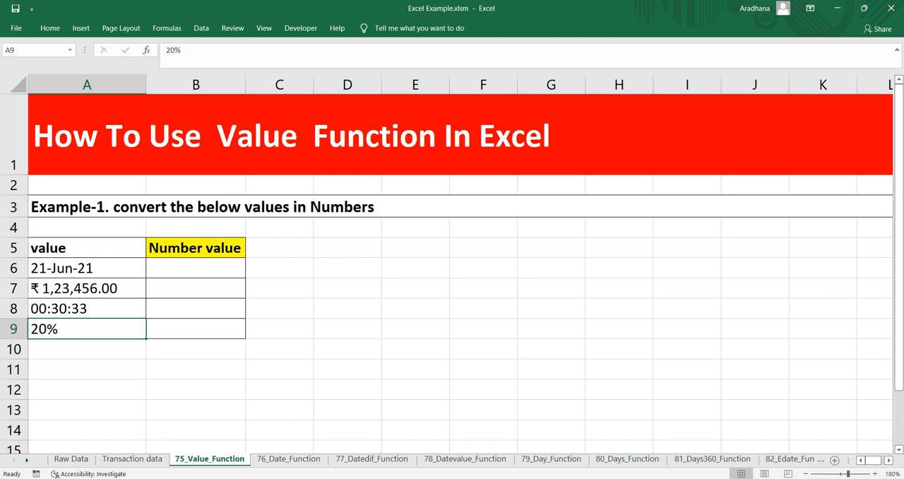
{"action": "left_click", "coordinate": [196, 268]}
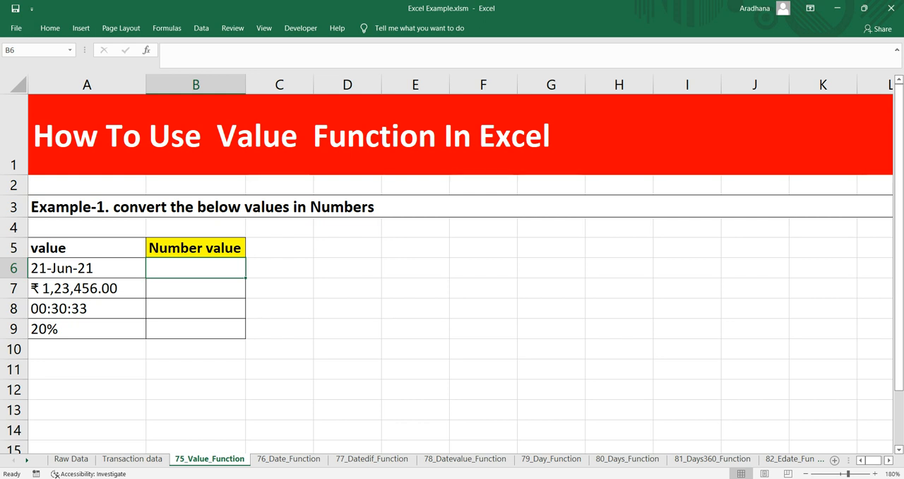
{"action": "left_click", "coordinate": [203, 207]}
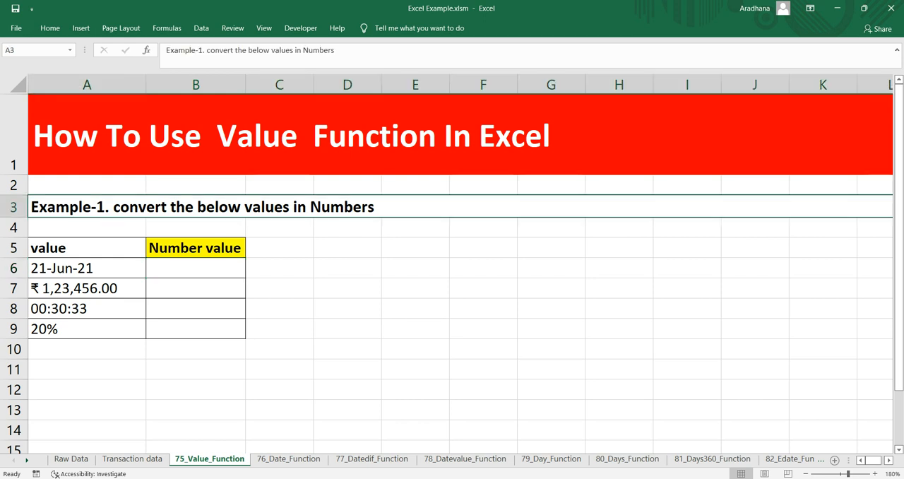
{"action": "left_click", "coordinate": [196, 268]}
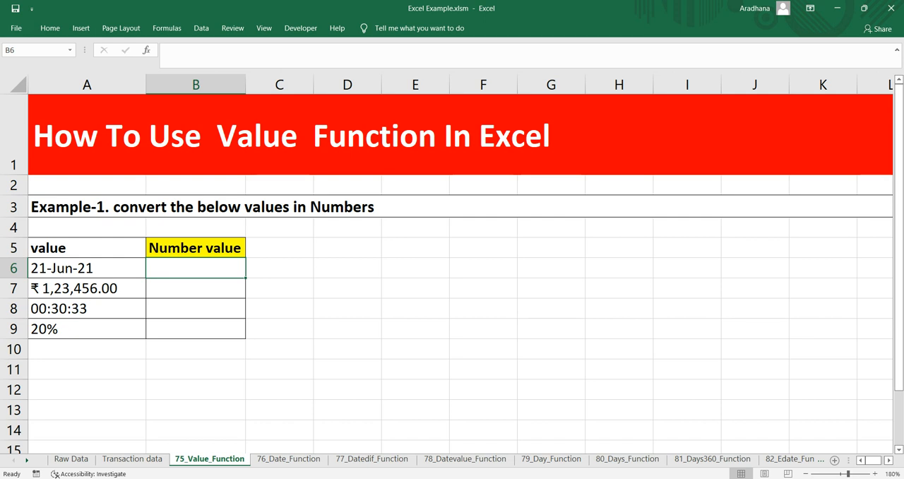
{"action": "left_click_drag", "start_coordinate": [87, 268], "coordinate": [87, 329]}
Convert the date in A6 to a number by entering =VALUE(A6) in B6, and compare both cells
{"action": "left_click", "coordinate": [196, 268]}
{"action": "type", "text": "=valu"}
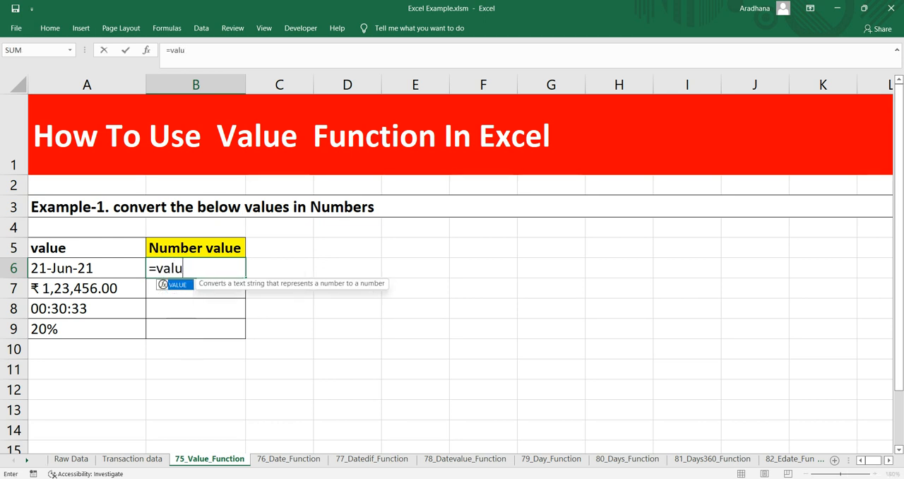
{"action": "key", "text": "Tab"}
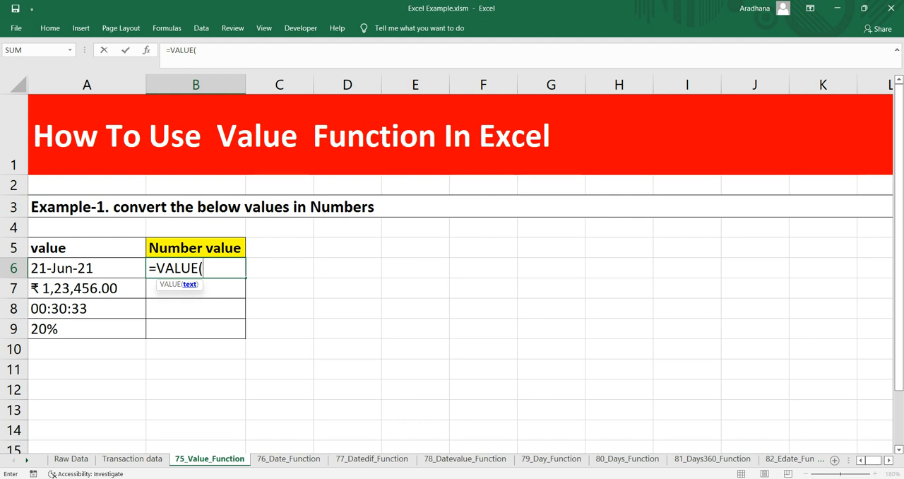
{"action": "key", "text": "Up"}
{"action": "key", "text": "Left"}
{"action": "key", "text": "Down"}
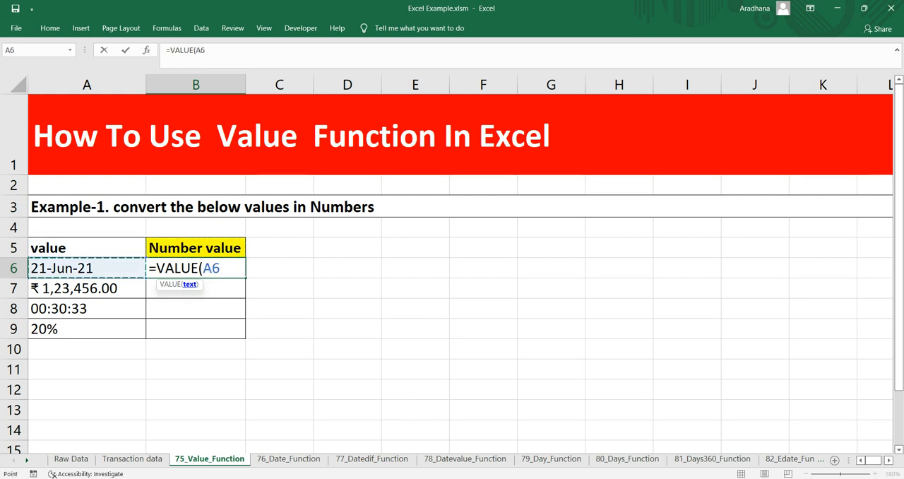
{"action": "type", "text": ")"}
{"action": "key", "text": "Return"}
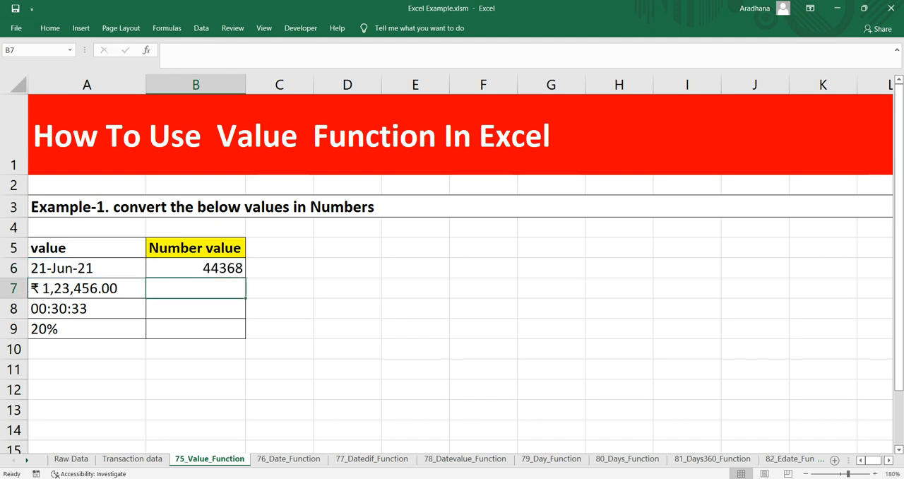
{"action": "key", "text": "Up"}
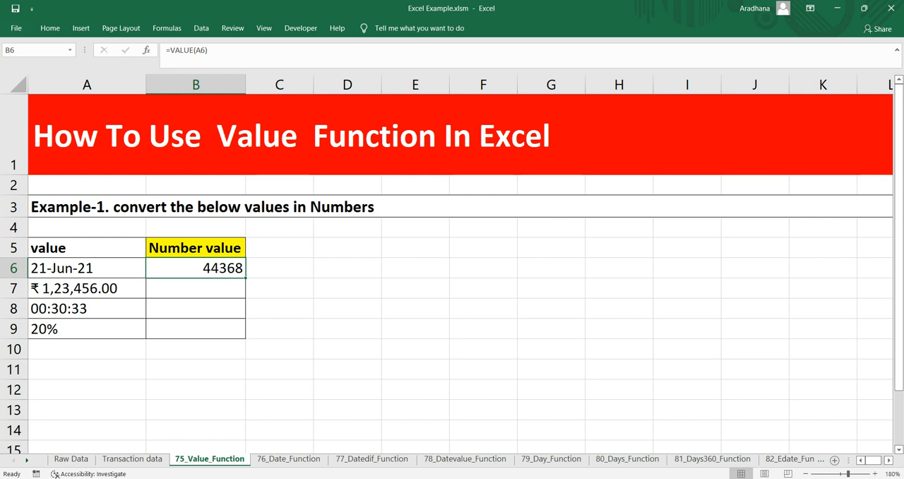
{"action": "key", "text": "Left"}
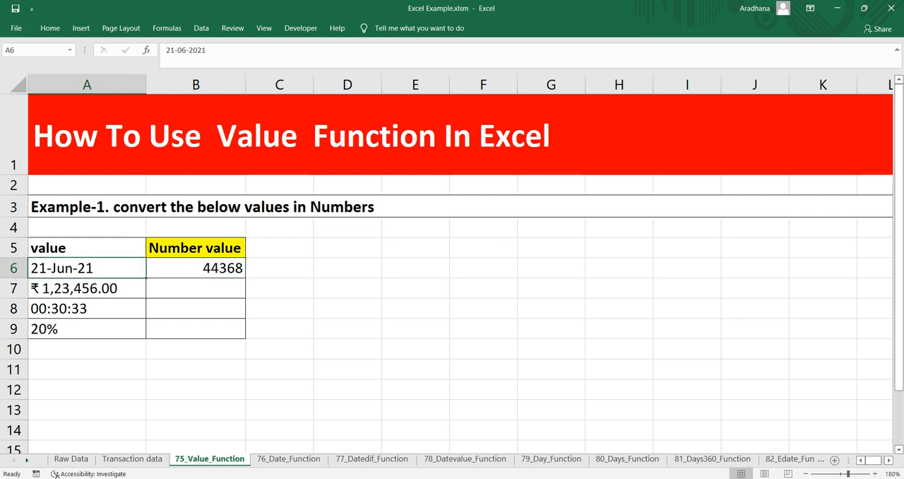
{"action": "key", "text": "Right"}
Convert the currency amount in A7 to a number by entering =VALUE(A7) in B7
{"action": "left_click", "coordinate": [87, 288]}
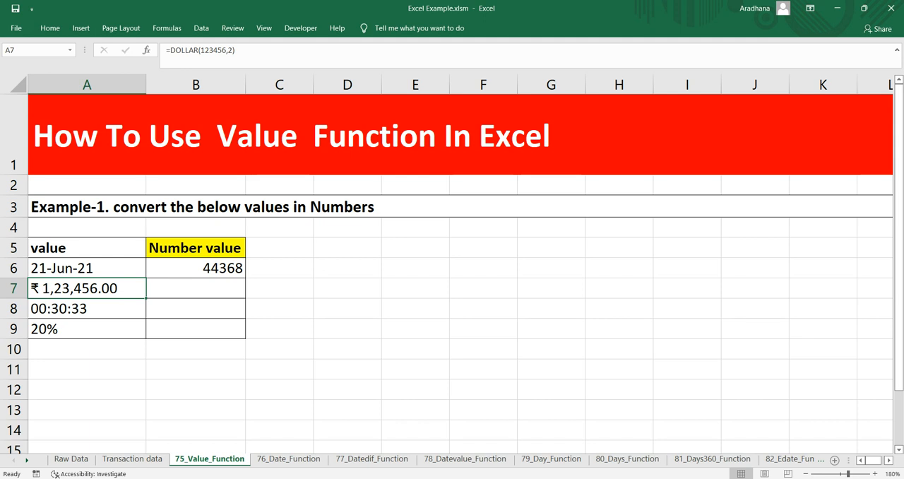
{"action": "left_click", "coordinate": [196, 269]}
{"action": "left_click", "coordinate": [196, 289]}
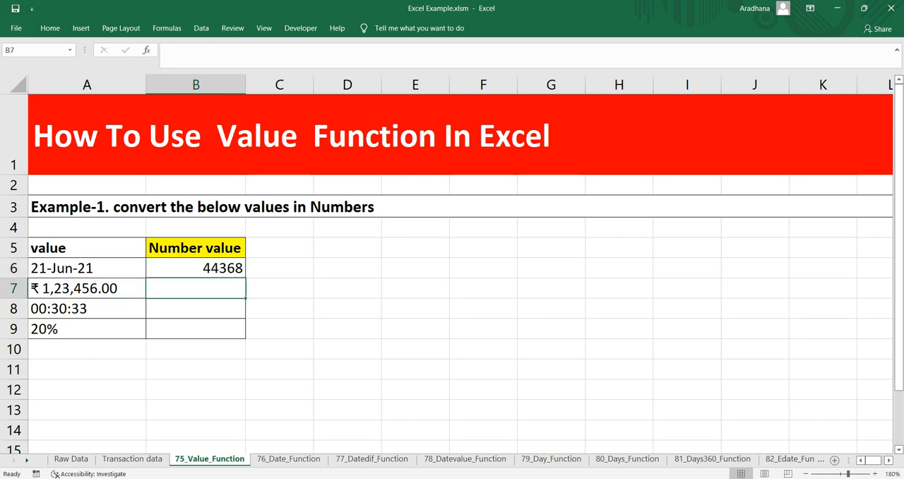
{"action": "type", "text": "=VLOOKUP("}
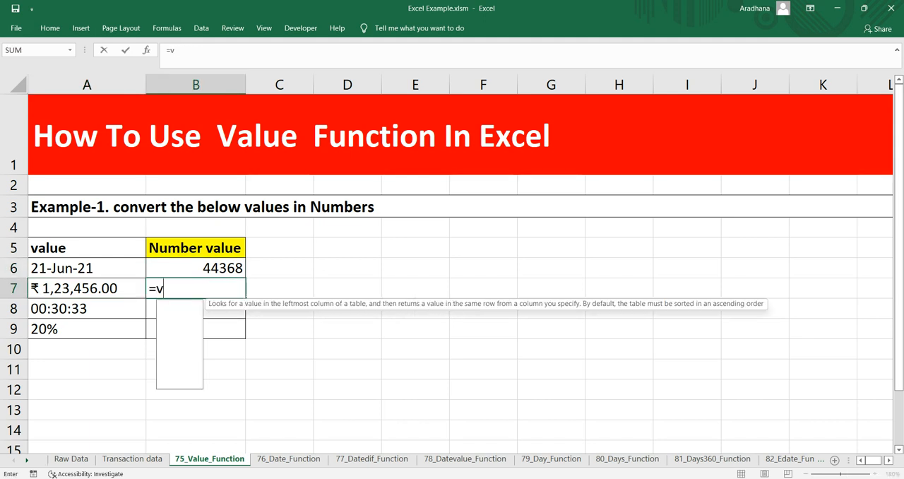
{"action": "key", "text": "BackSpace"}
{"action": "key", "text": "BackSpace"}
{"action": "key", "text": "BackSpace"}
{"action": "key", "text": "BackSpace"}
{"action": "key", "text": "BackSpace"}
{"action": "key", "text": "BackSpace"}
{"action": "key", "text": "BackSpace"}
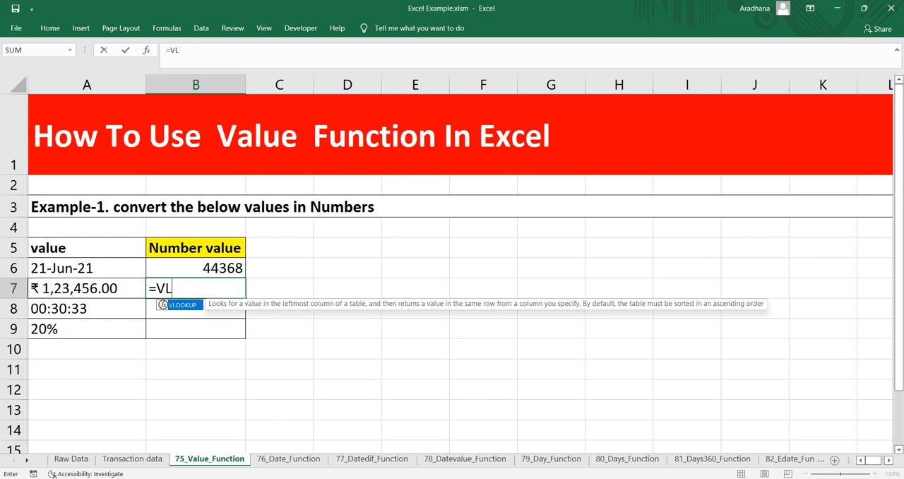
{"action": "type", "text": "al"}
{"action": "key", "text": "Tab"}
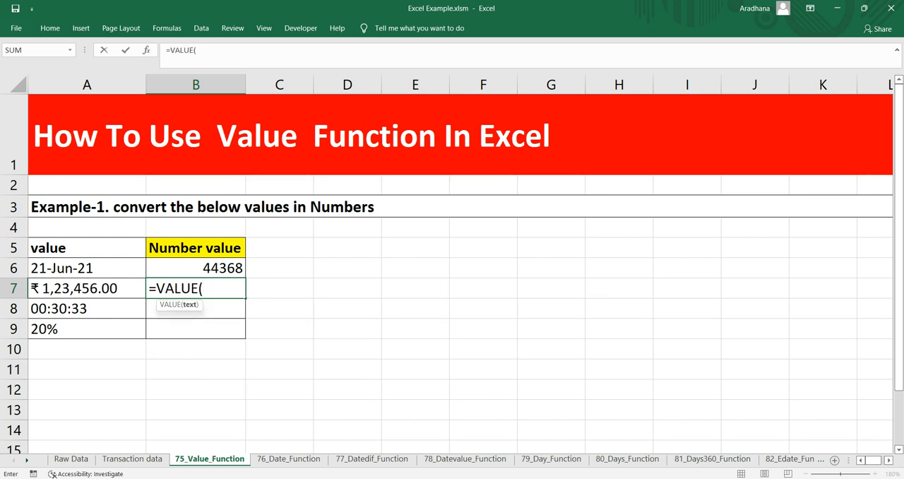
{"action": "type", "text": "A7)"}
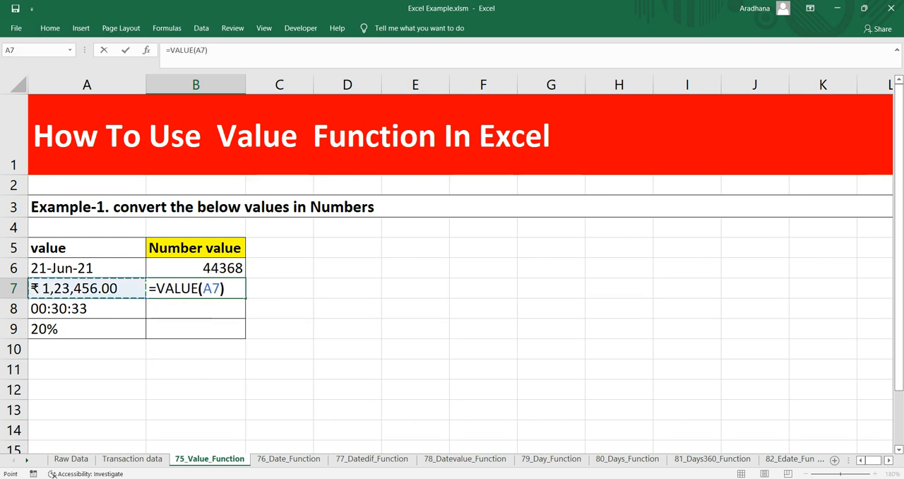
{"action": "key", "text": "Return"}
Compare the formula behind the currency amount in A7 with the one in B7, viewing the sheet at 200% zoom
{"action": "key", "text": "Up"}
{"action": "key", "text": "Left"}
{"action": "key", "text": "Right"}
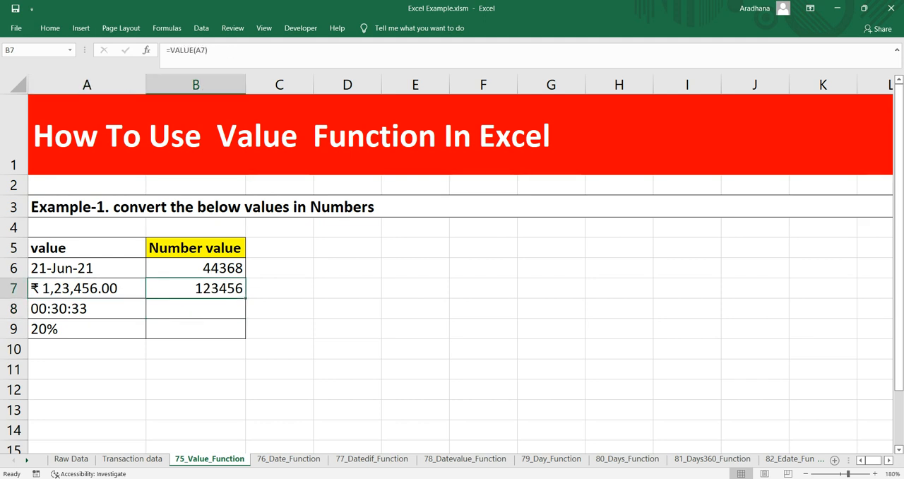
{"action": "key", "text": "Left"}
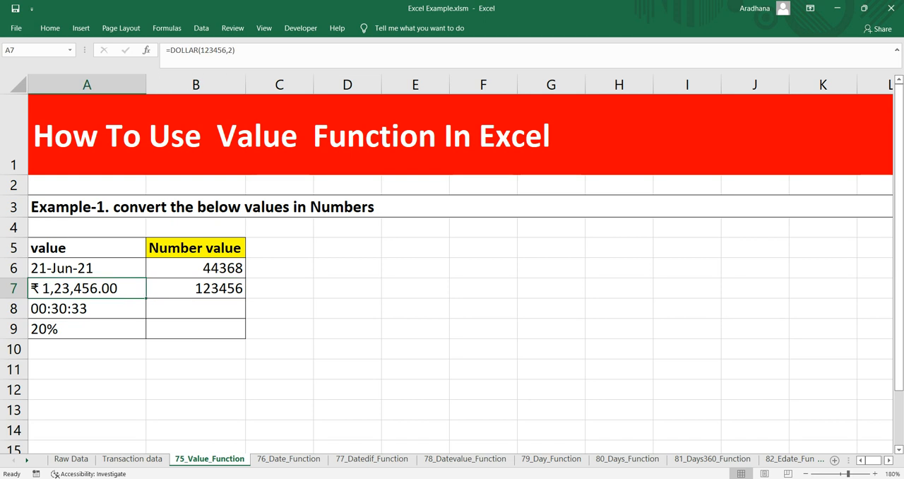
{"action": "left_click", "coordinate": [874, 473]}
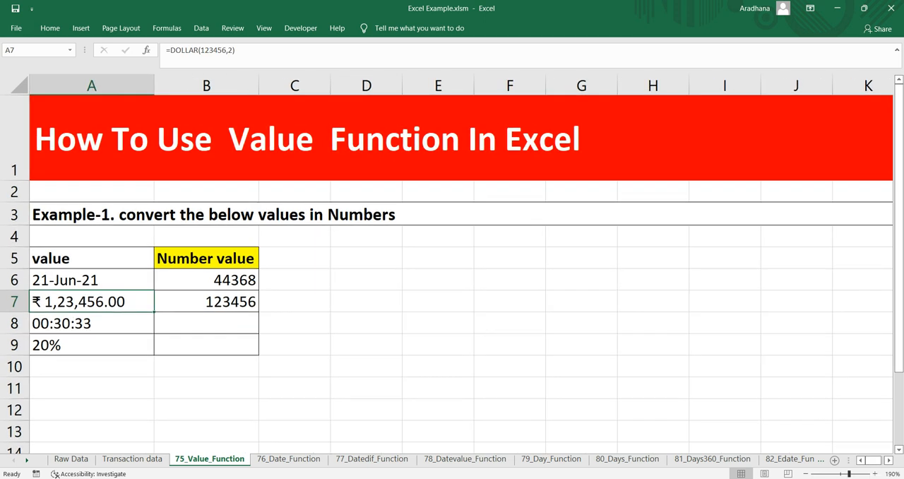
{"action": "left_click", "coordinate": [875, 474]}
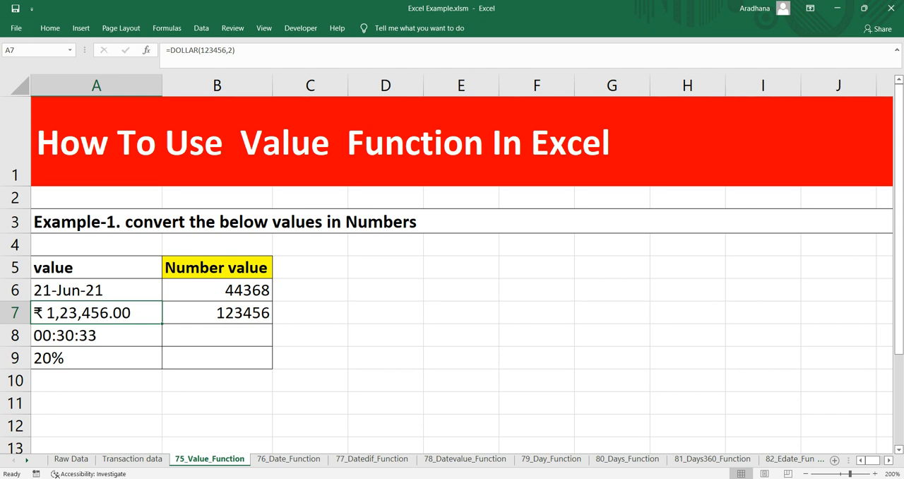
{"action": "left_click", "coordinate": [217, 313]}
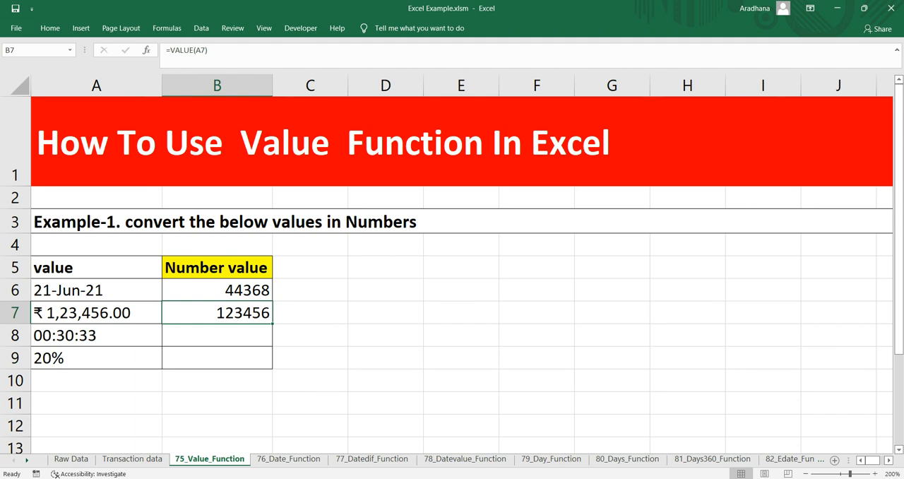
{"action": "left_click", "coordinate": [96, 313]}
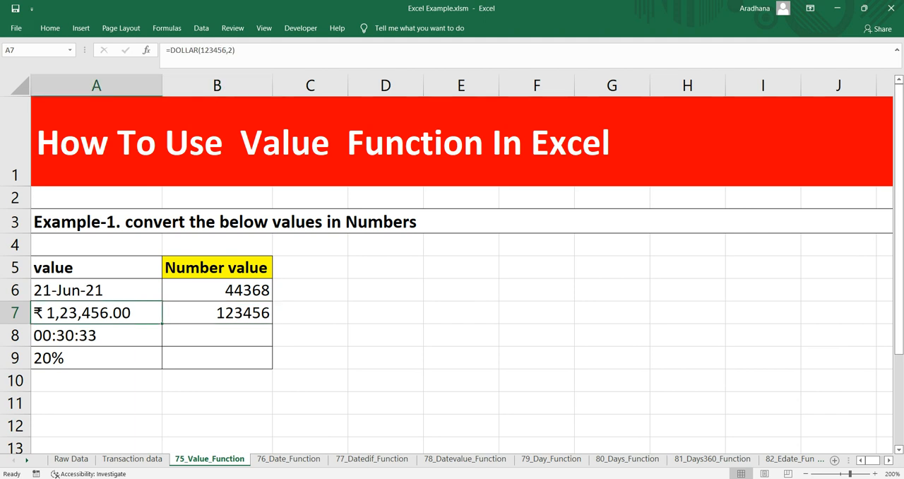
Fill the VALUE formula from B7 down to B8 to convert the time in A8, and compare both cells
{"action": "left_click", "coordinate": [96, 336]}
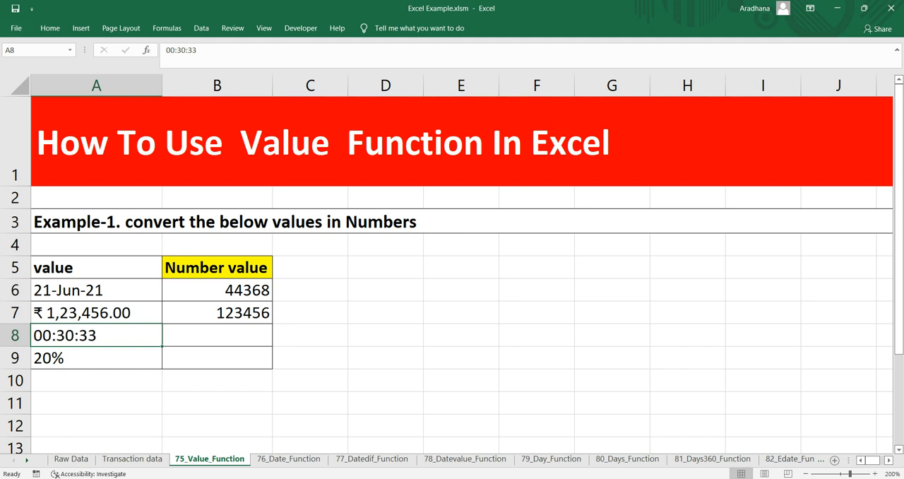
{"action": "left_click", "coordinate": [217, 313]}
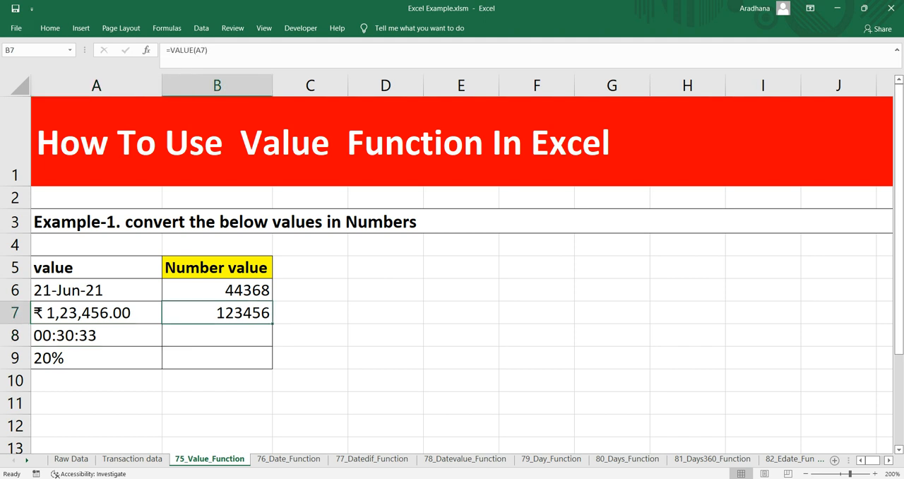
{"action": "left_click_drag", "start_coordinate": [273, 323], "coordinate": [276, 350]}
{"action": "left_click", "coordinate": [261, 336]}
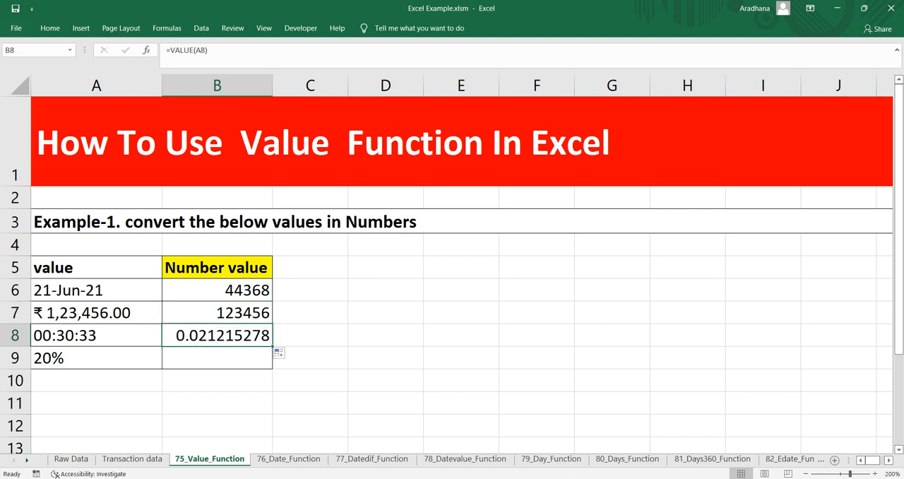
{"action": "left_click", "coordinate": [96, 335]}
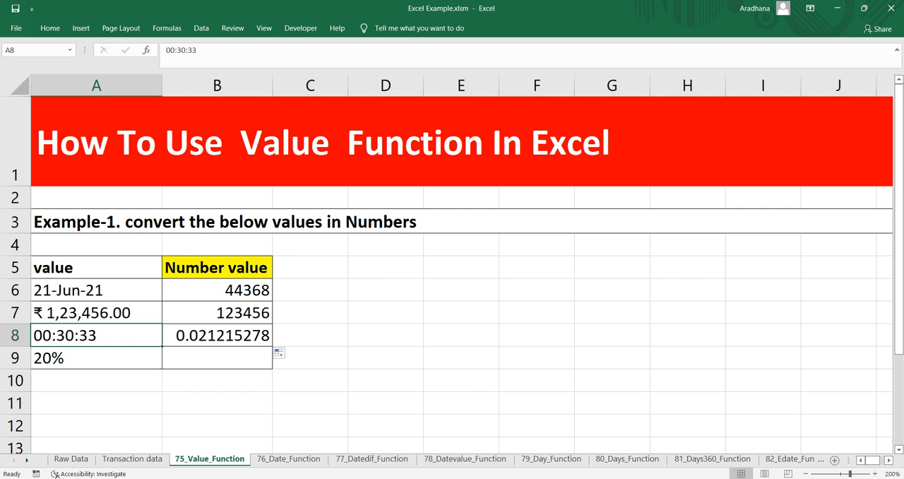
{"action": "left_click", "coordinate": [217, 335]}
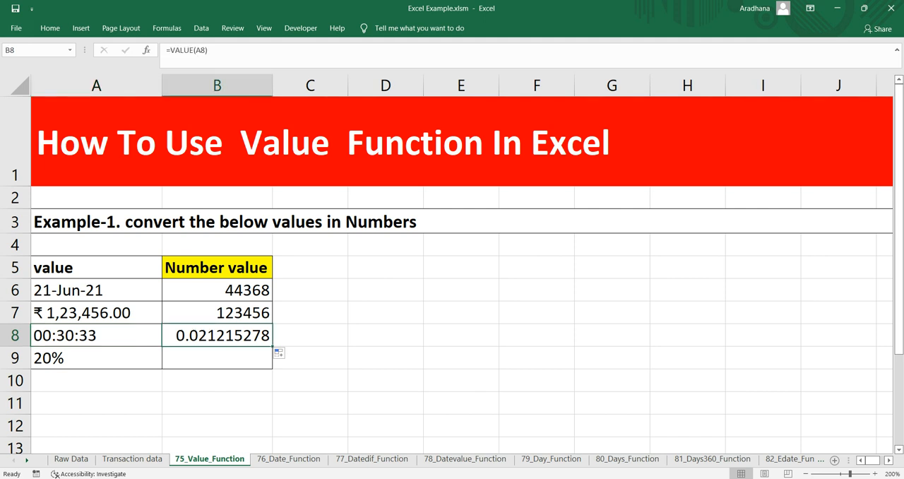
Fill the VALUE formula from B8 down to B9 to convert the percentage in A9, and compare both cells
{"action": "left_click", "coordinate": [97, 358]}
{"action": "left_click", "coordinate": [217, 335]}
{"action": "left_click", "coordinate": [97, 359]}
{"action": "left_click", "coordinate": [217, 336]}
{"action": "left_click_drag", "start_coordinate": [272, 346], "coordinate": [273, 367]}
{"action": "left_click", "coordinate": [217, 358]}
{"action": "left_click", "coordinate": [97, 359]}
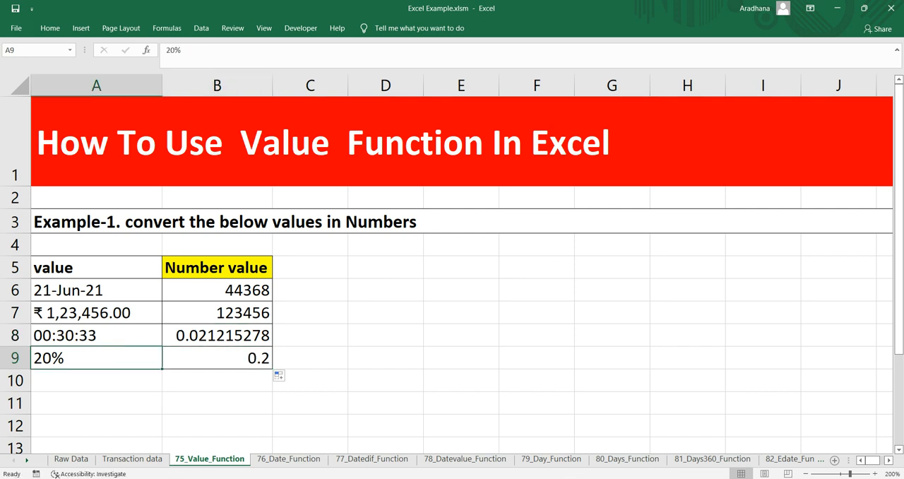
{"action": "left_click", "coordinate": [217, 358]}
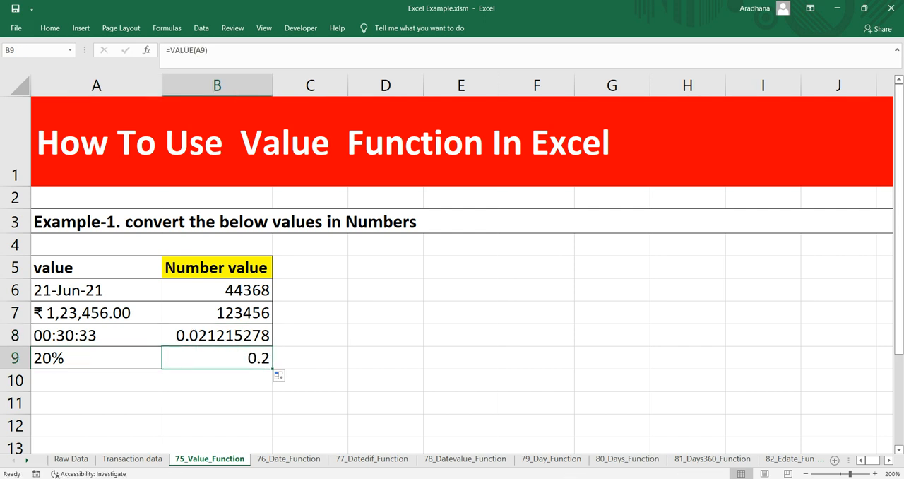
{"action": "left_click", "coordinate": [310, 313]}
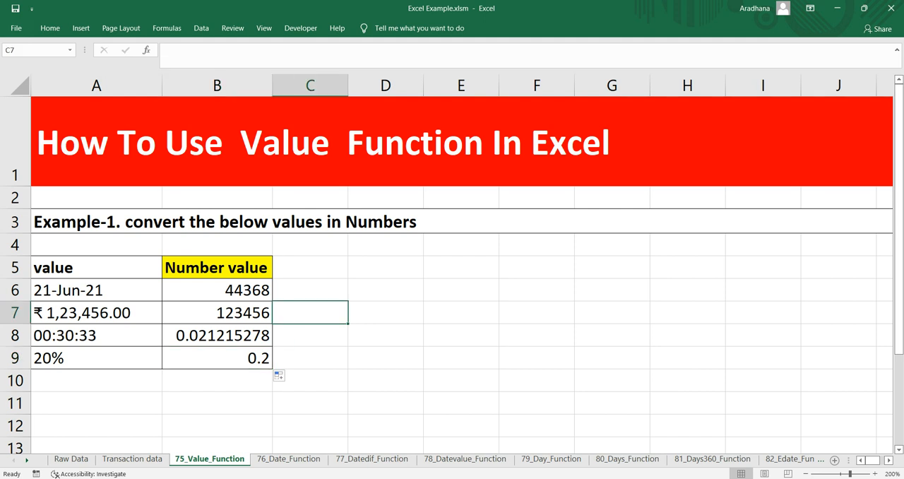